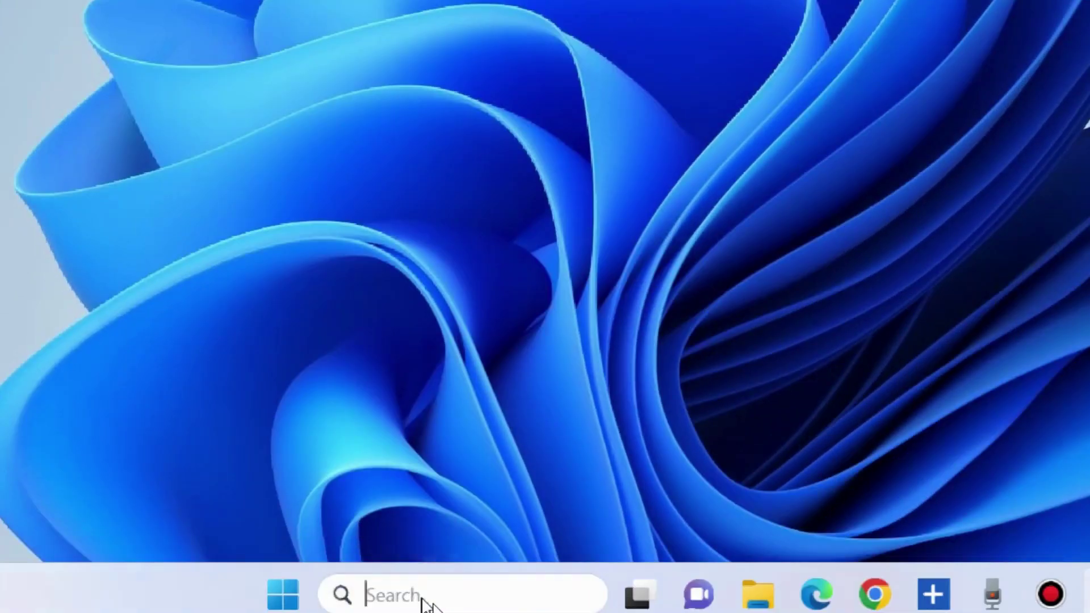
Step: Search for cmd and run Command Prompt as administrator
type("cmd")
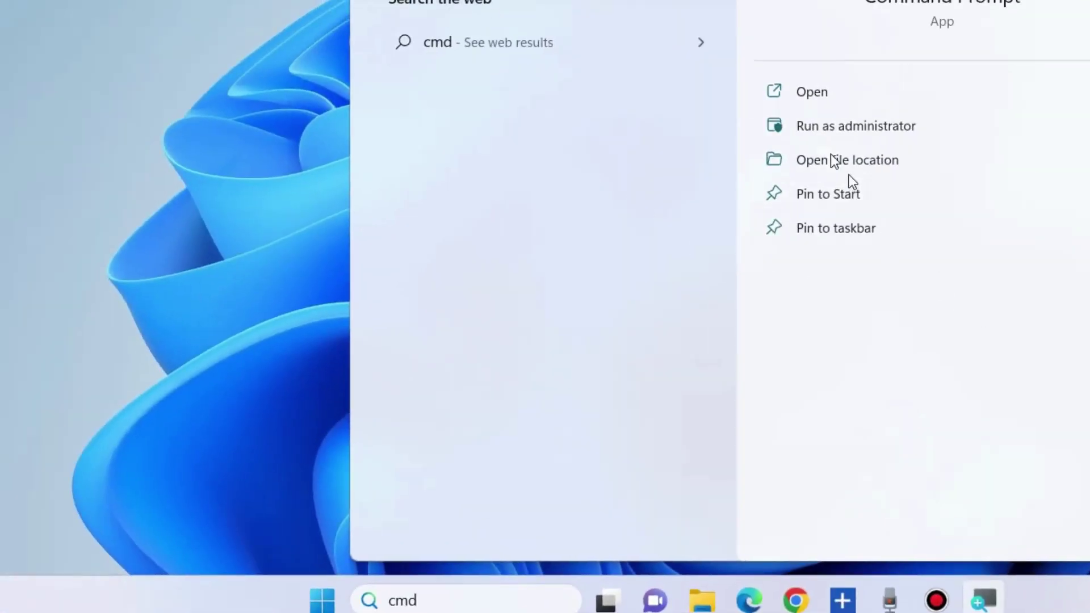
left_click(818, 126)
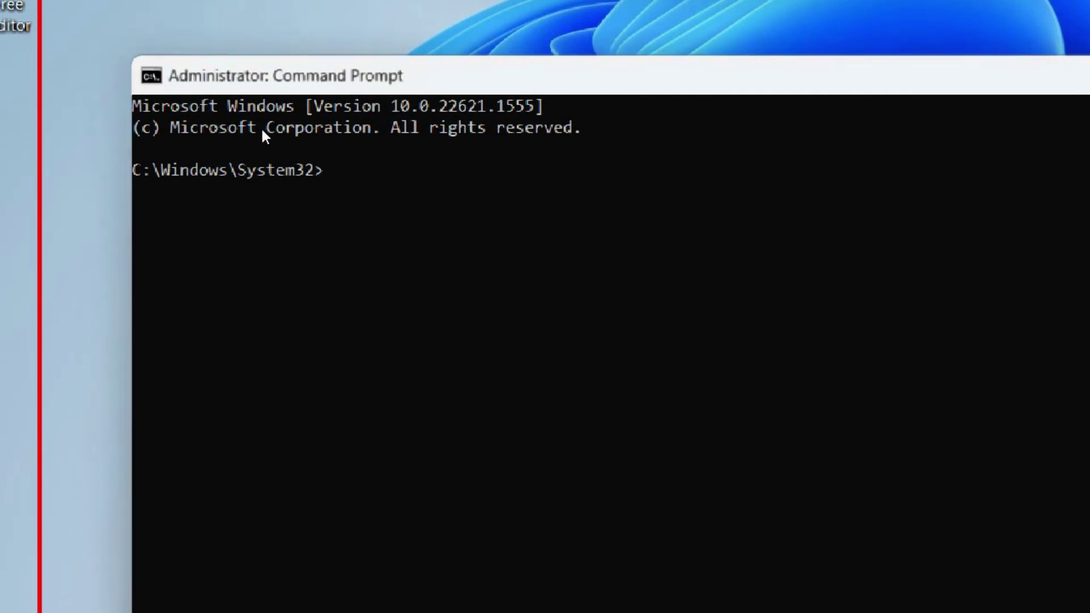
Step: Run sfc /scannow at the administrator Command Prompt
type("sfc /sca")
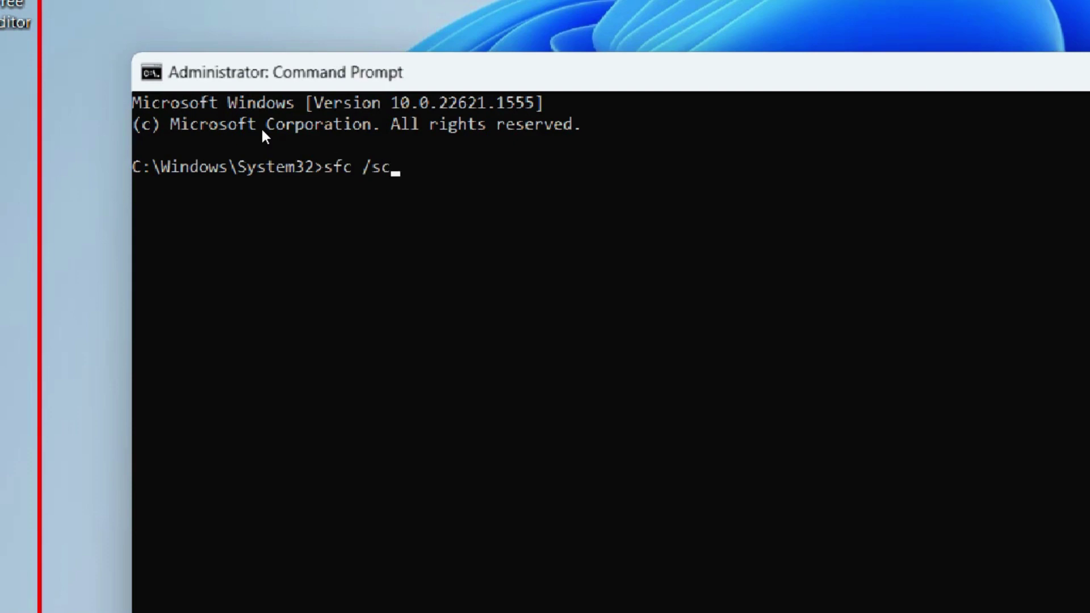
type("nnow")
key("Return")
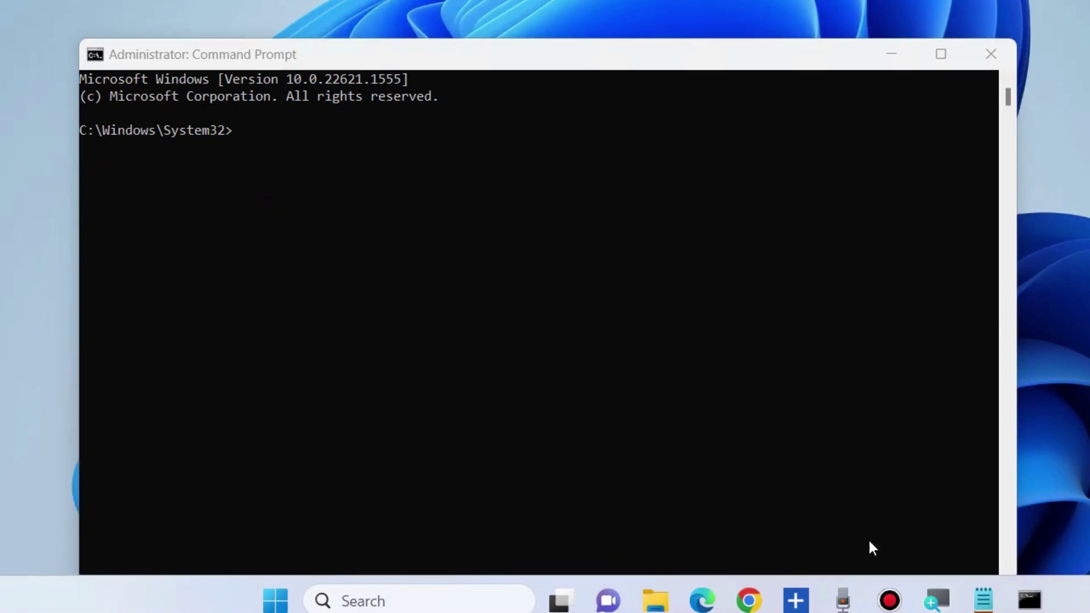
Step: Bring the Notepad notes forward and scroll to the DISM command lines
left_click(983, 600)
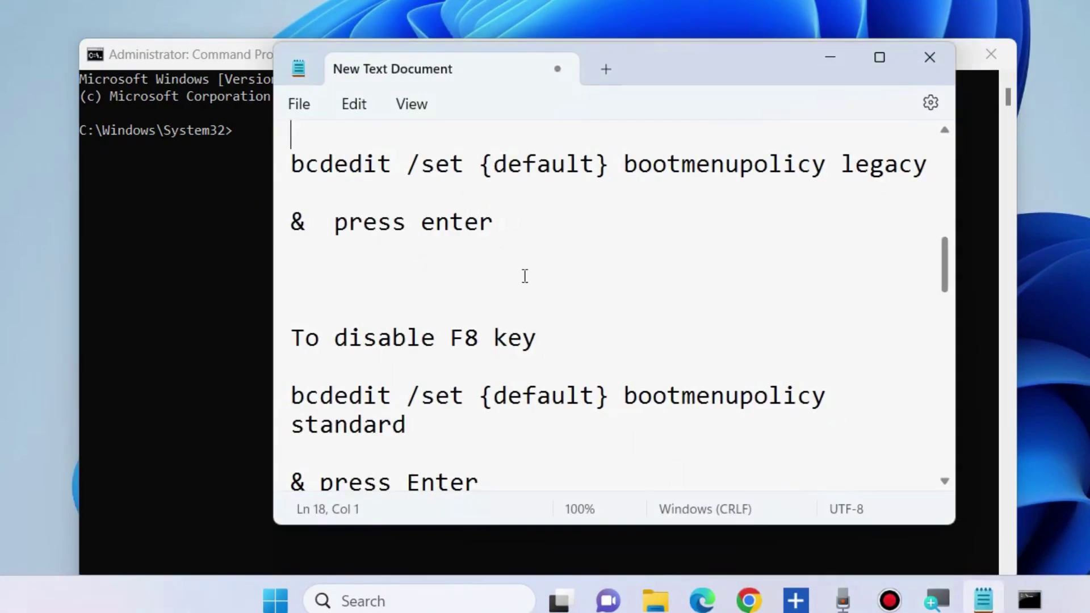
scroll(525, 276, "down", 12)
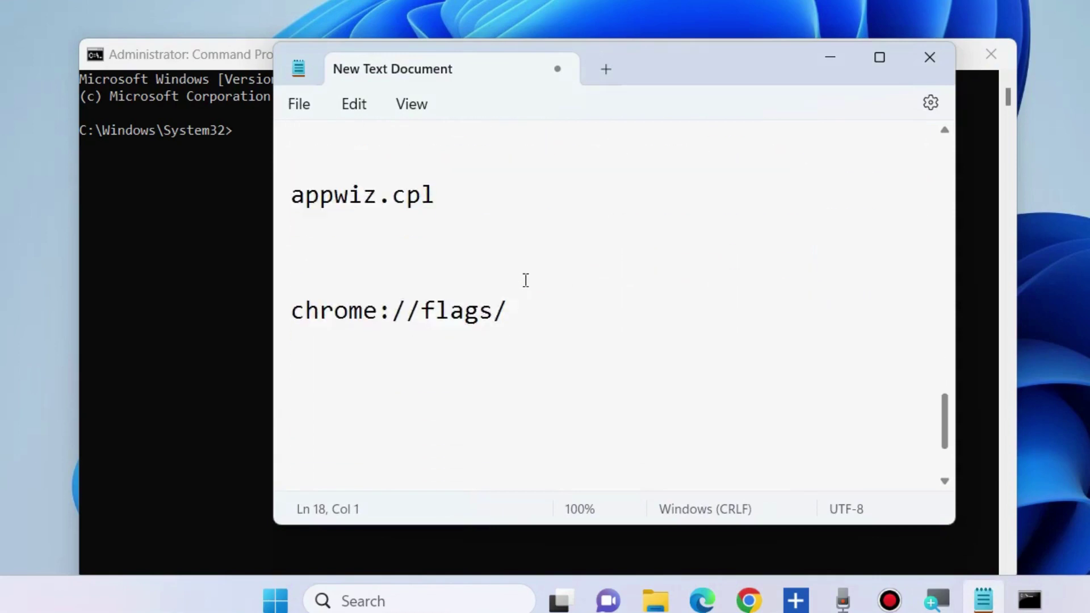
scroll(525, 280, "down", 2)
scroll(526, 281, "up", 15)
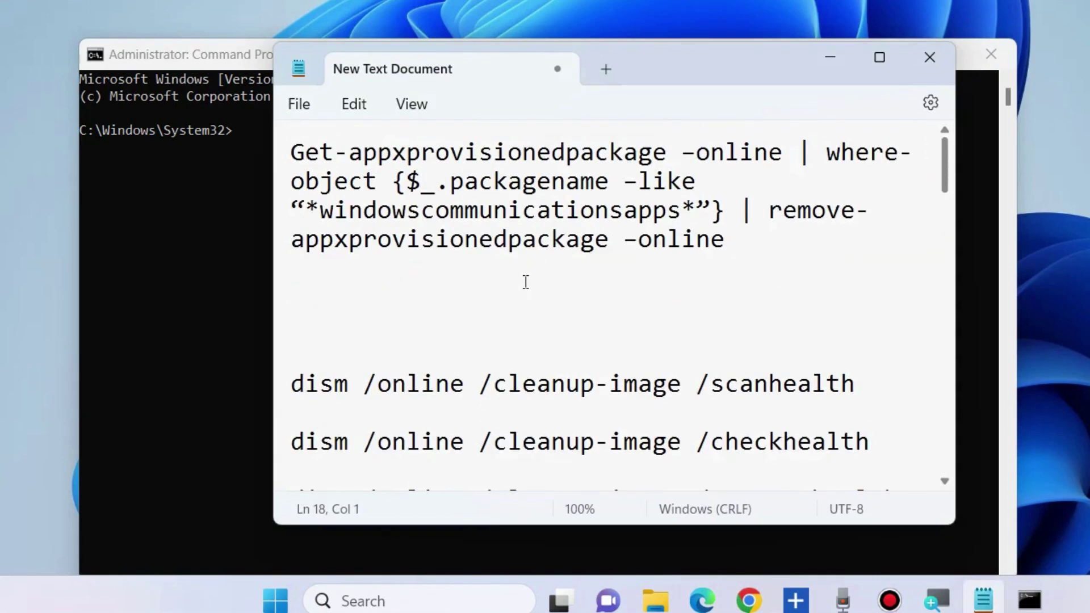
scroll(526, 282, "down", 4)
scroll(526, 282, "up", 2)
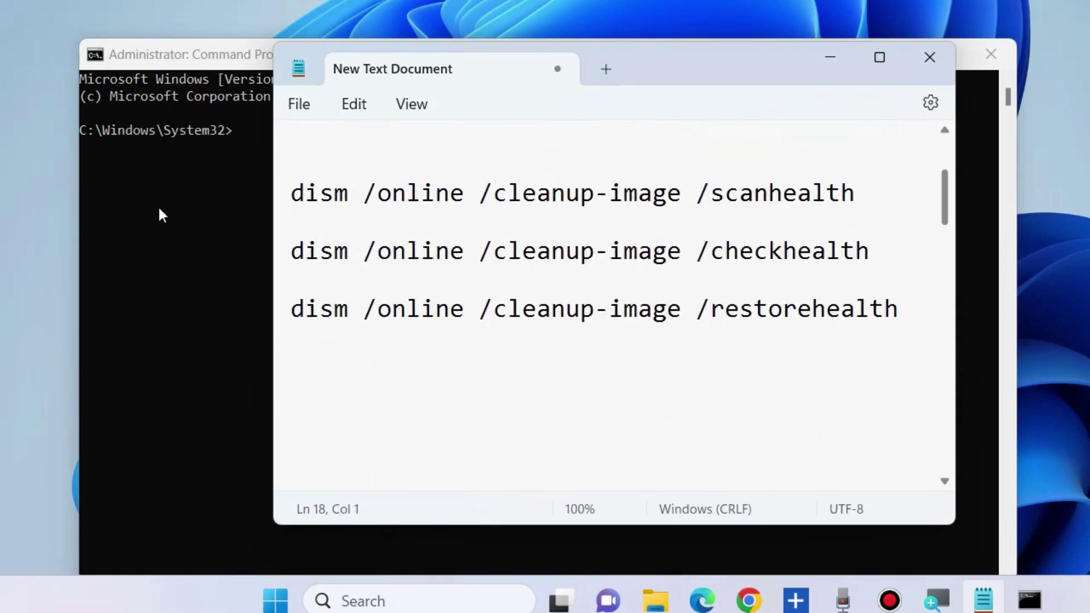
Step: Select the scanhealth, checkhealth and restorehealth DISM command lines in turn
left_click(283, 195)
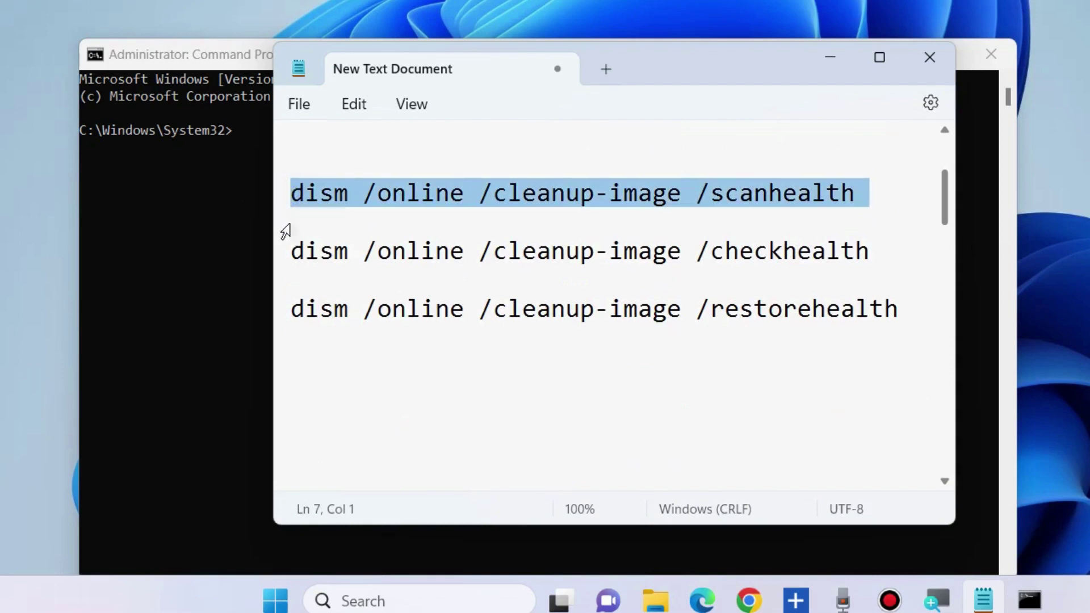
triple_click(293, 258)
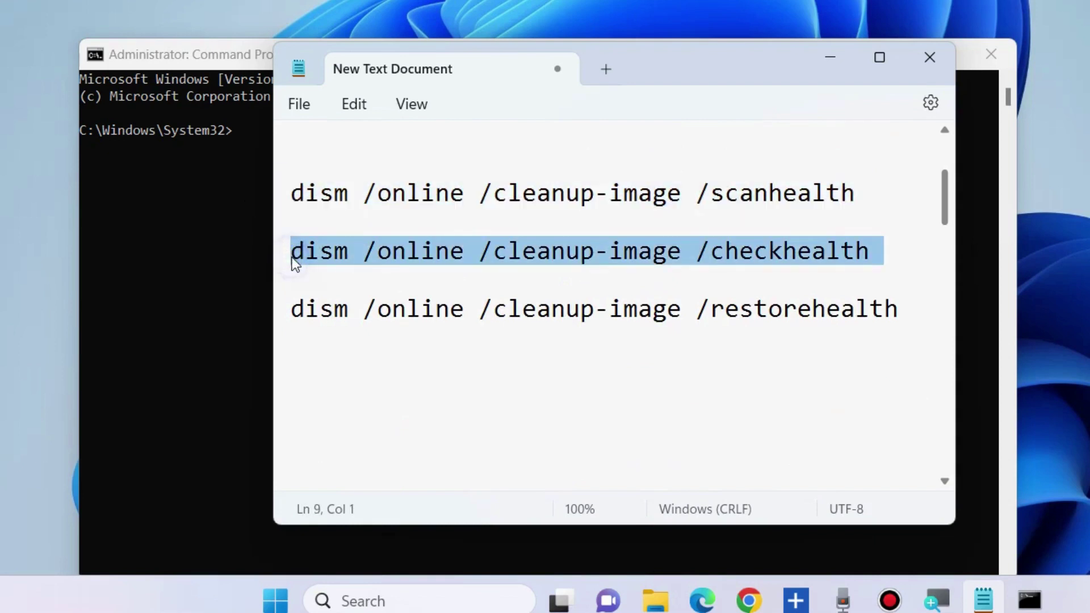
left_click(288, 312)
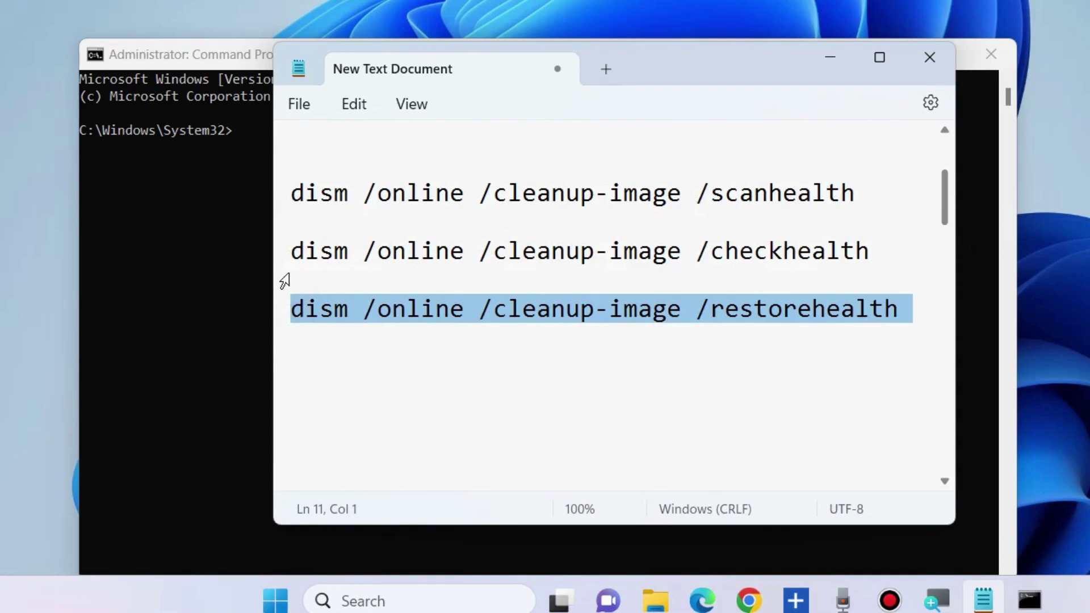
left_click(282, 253)
left_click(278, 195)
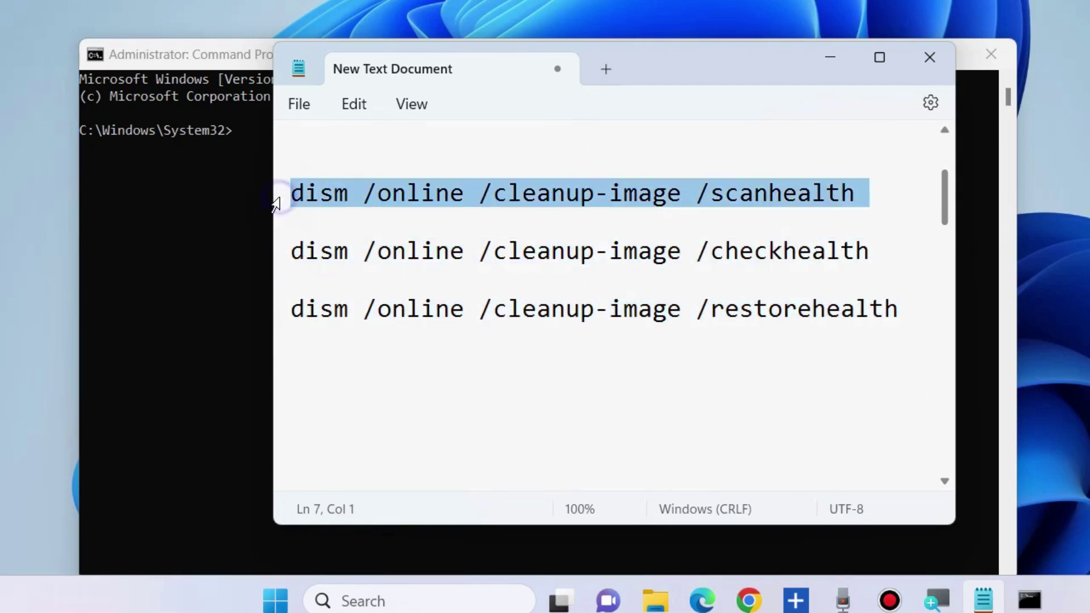
left_click(278, 253)
left_click(282, 315)
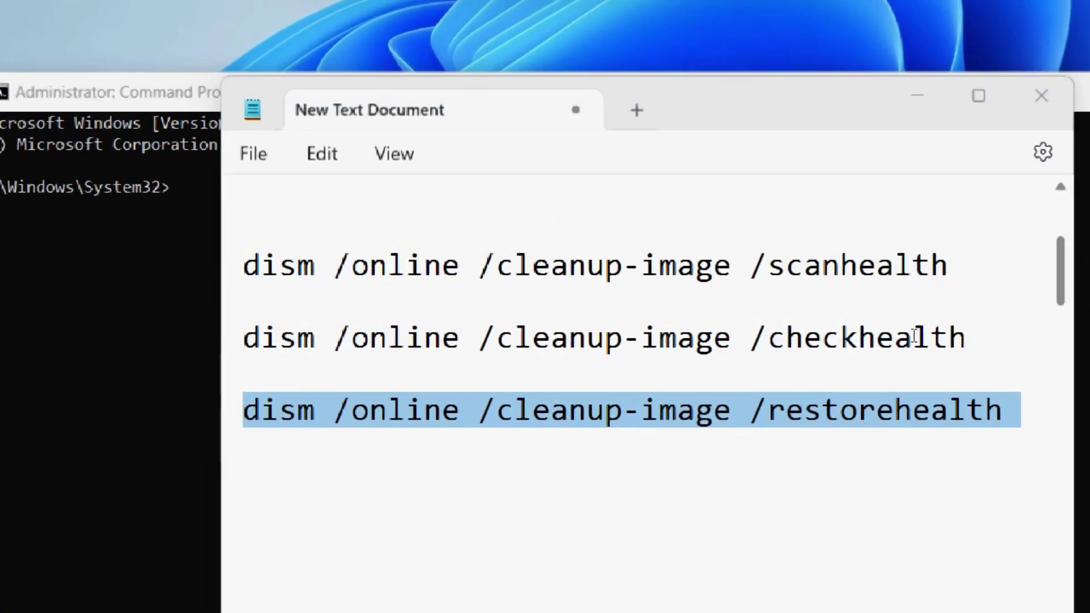
left_click(275, 240)
left_click(281, 200)
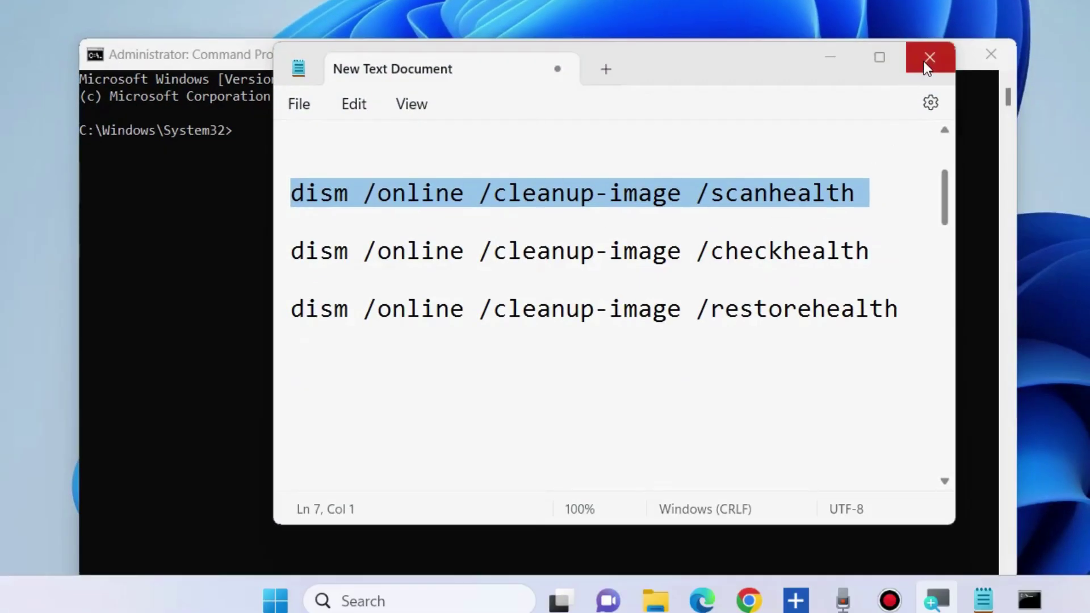
Step: Cancel closing Notepad to keep the notes unsaved, then minimize it
left_click(1034, 147)
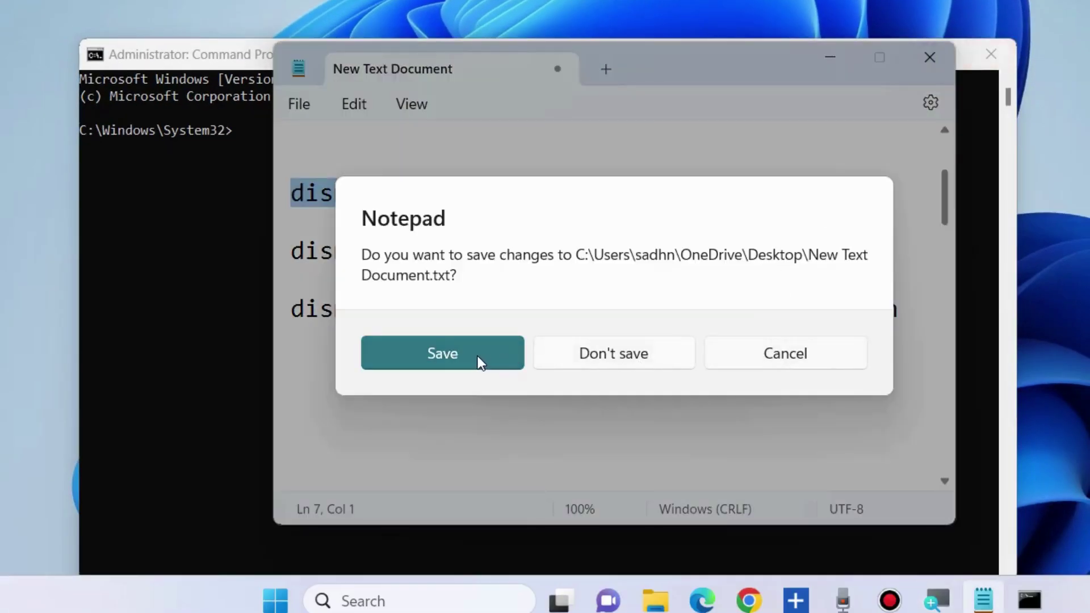
left_click(796, 356)
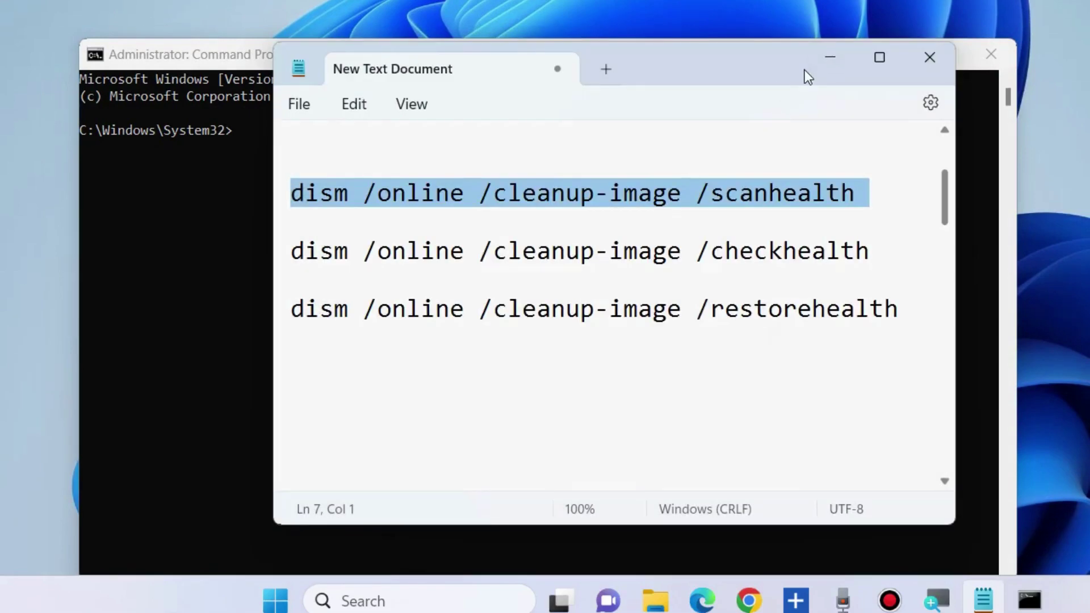
left_click(825, 55)
Step: Close the command window and launch rstrui from the Run dialog
key("alt+F4")
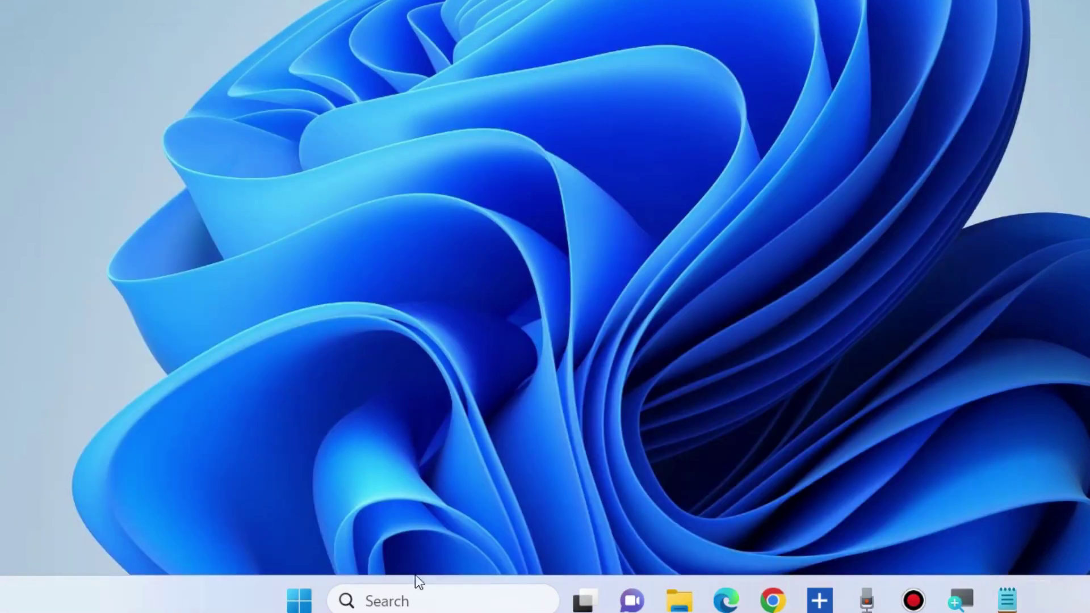
right_click(299, 601)
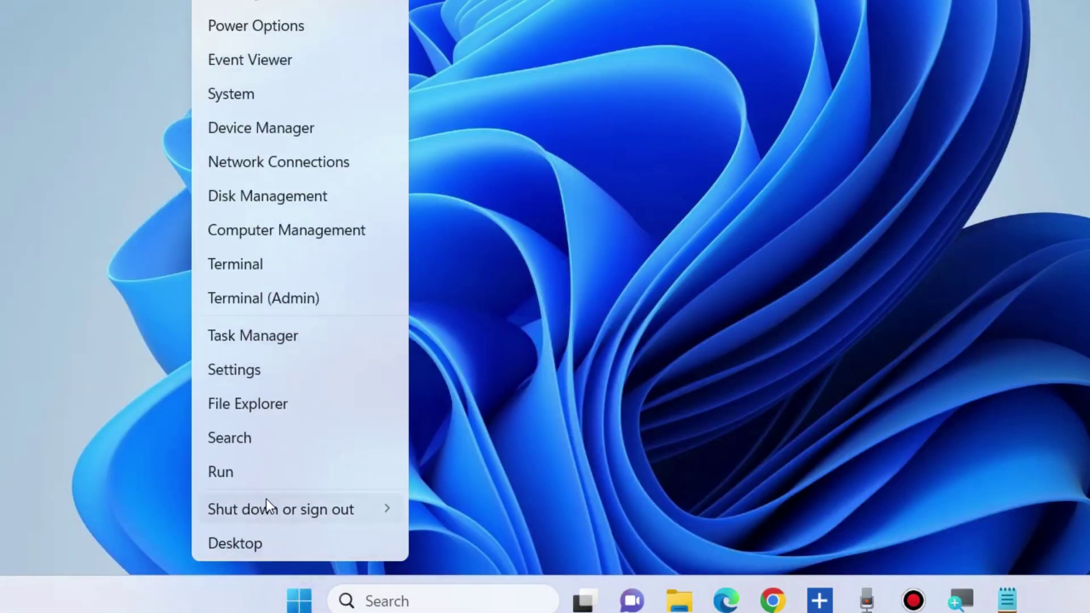
left_click(237, 471)
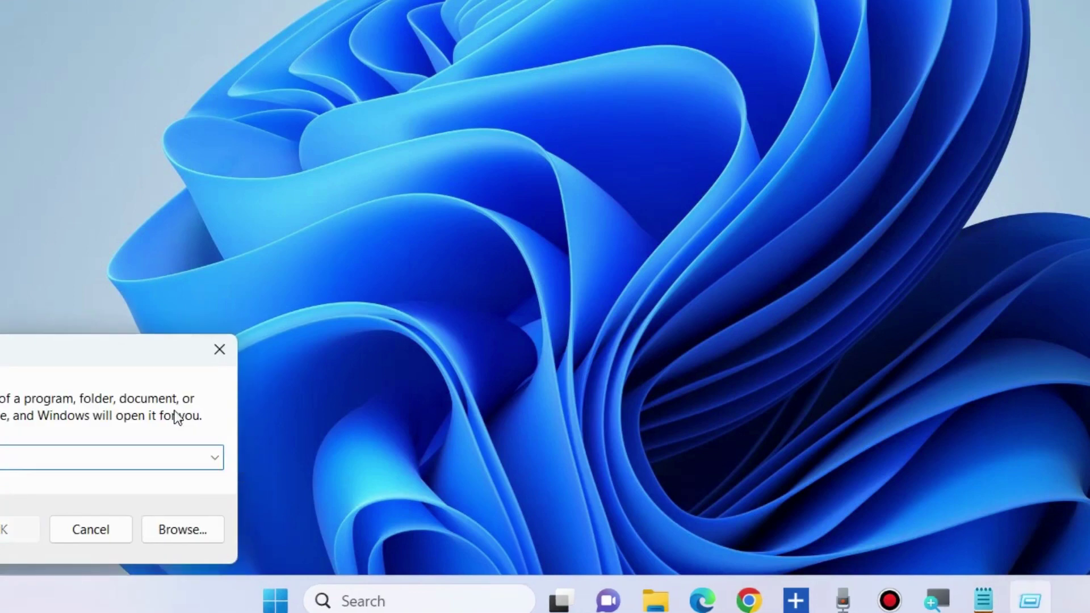
left_click_drag(104, 343, 669, 219)
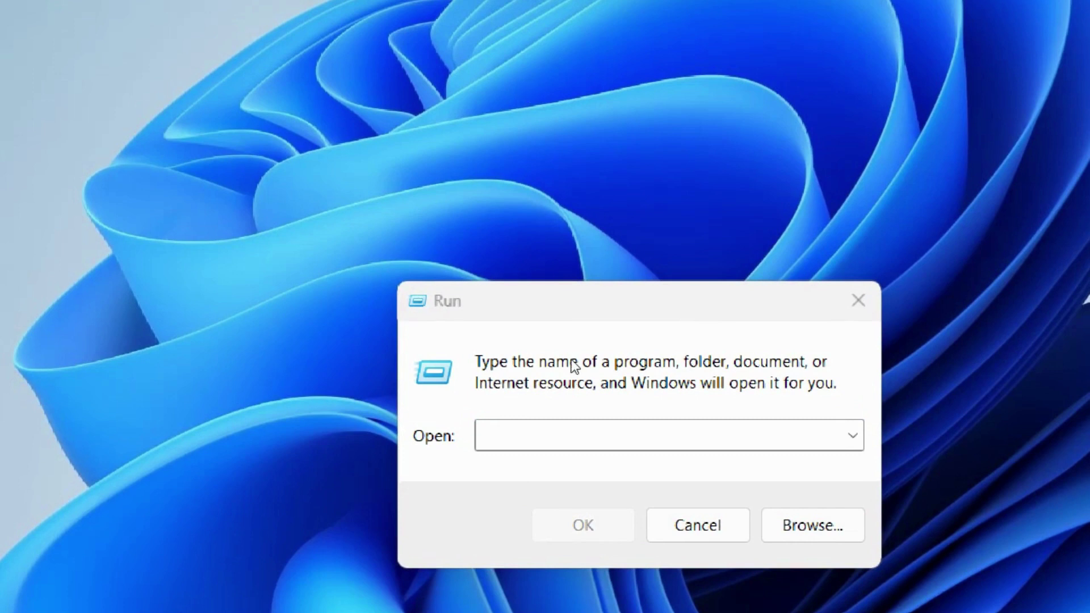
left_click(533, 331)
type("rst")
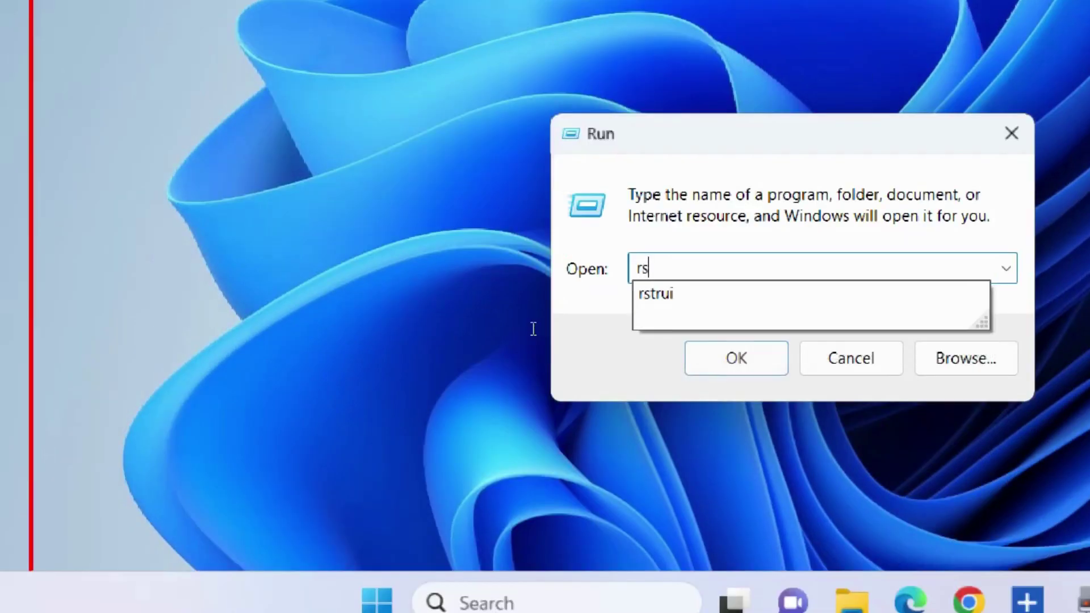
type("rui")
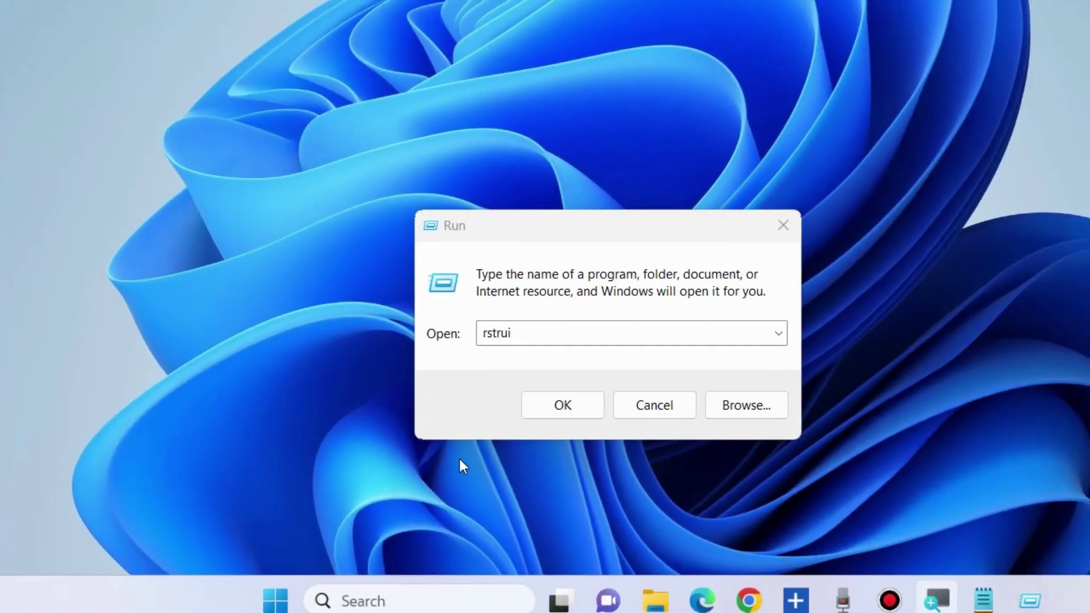
left_click(567, 407)
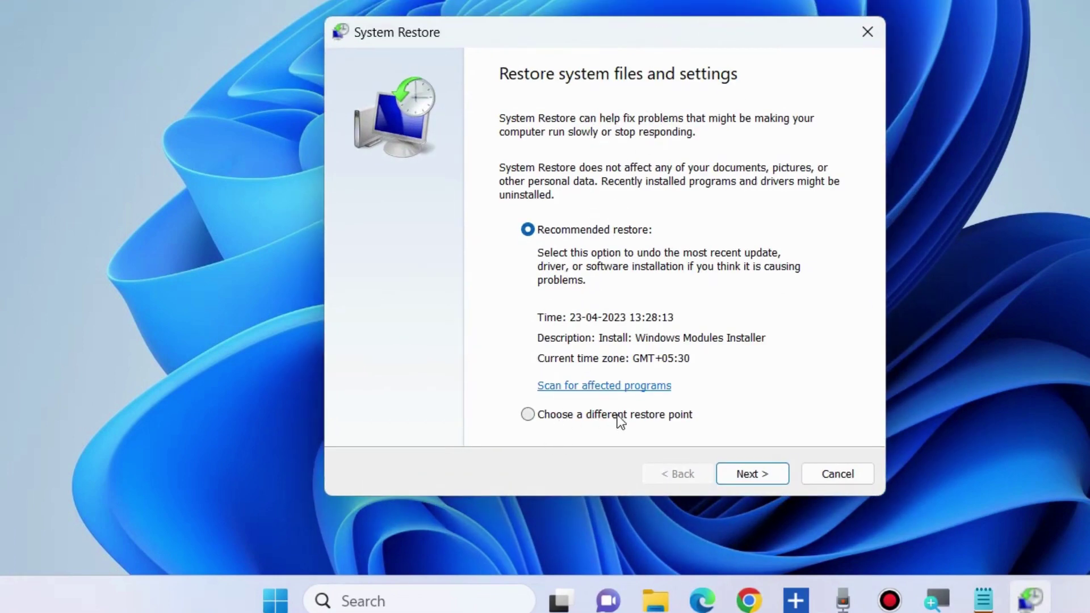
Step: Choose the 23-04-2023 Windows Modules Installer restore point and confirm the restore
left_click(529, 416)
left_click(754, 474)
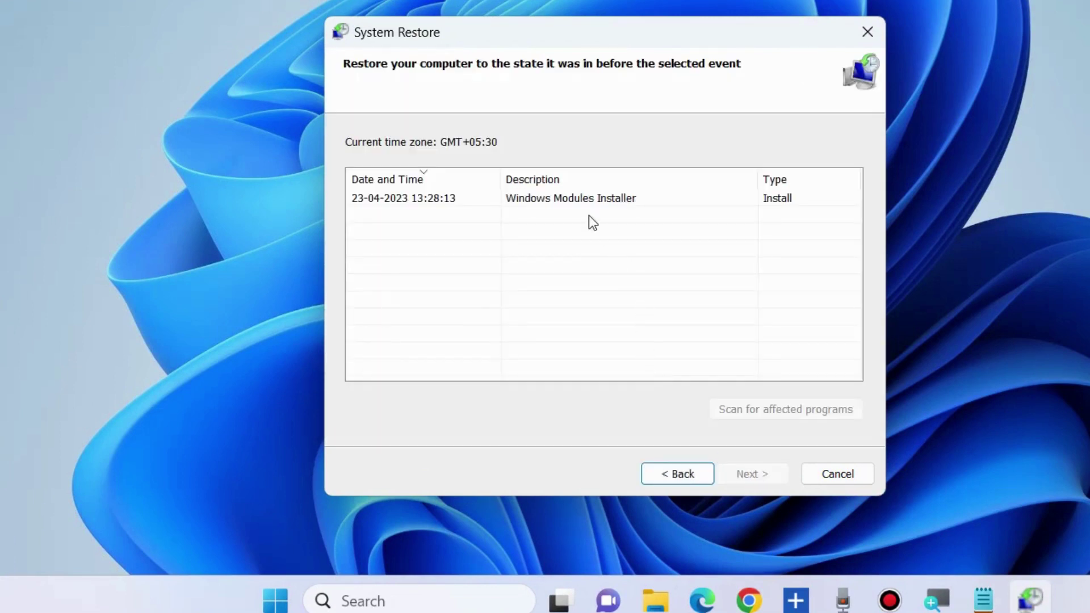
left_click(562, 202)
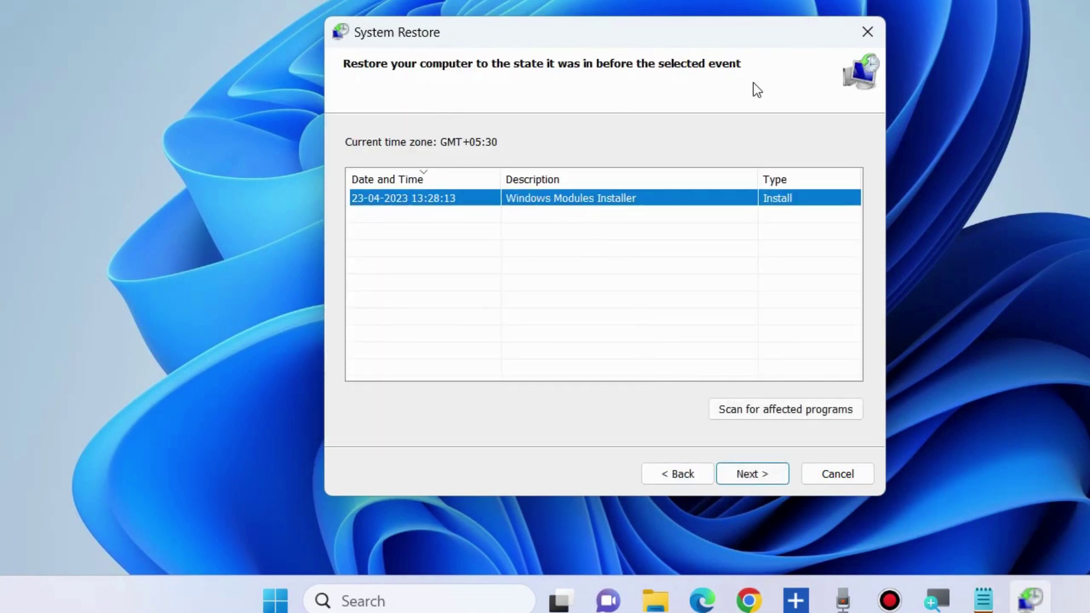
left_click(752, 476)
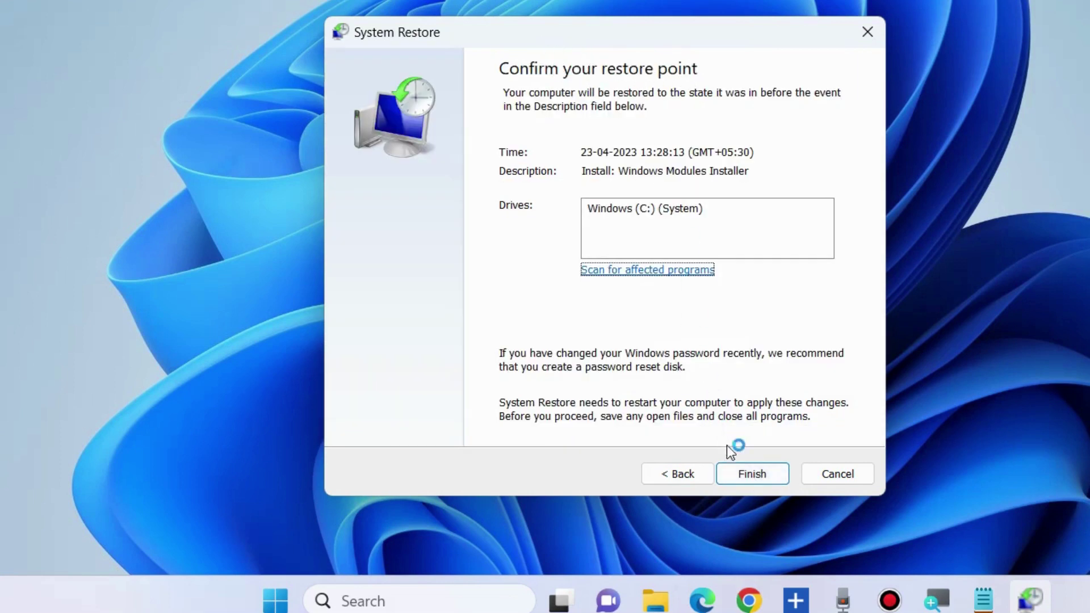
left_click(755, 476)
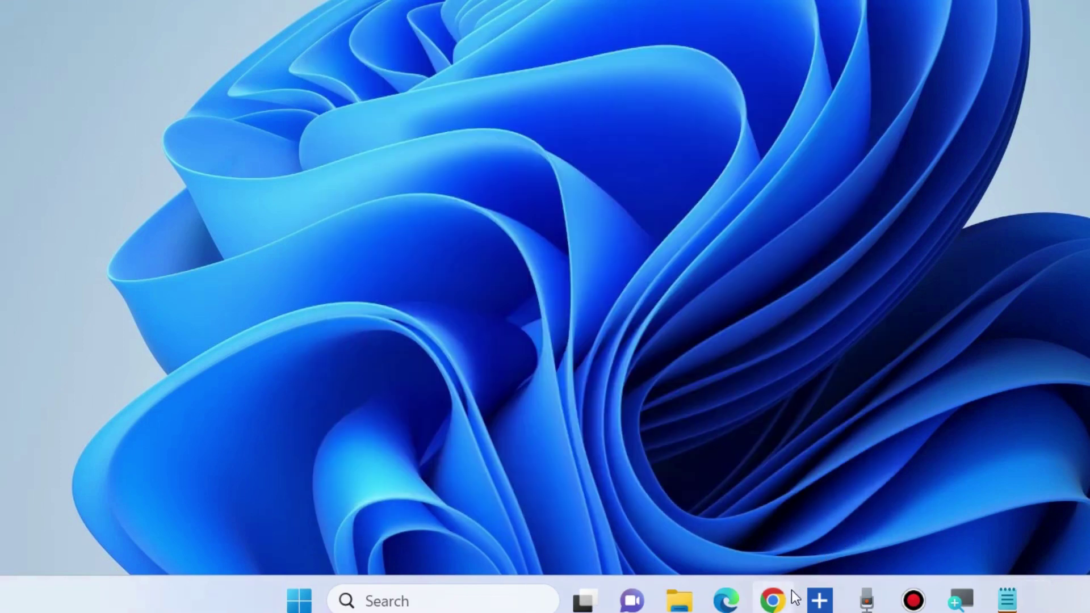
Step: Restore Chrome, check the d3dx9_42.dll page address, and scroll to its download section
left_click(772, 600)
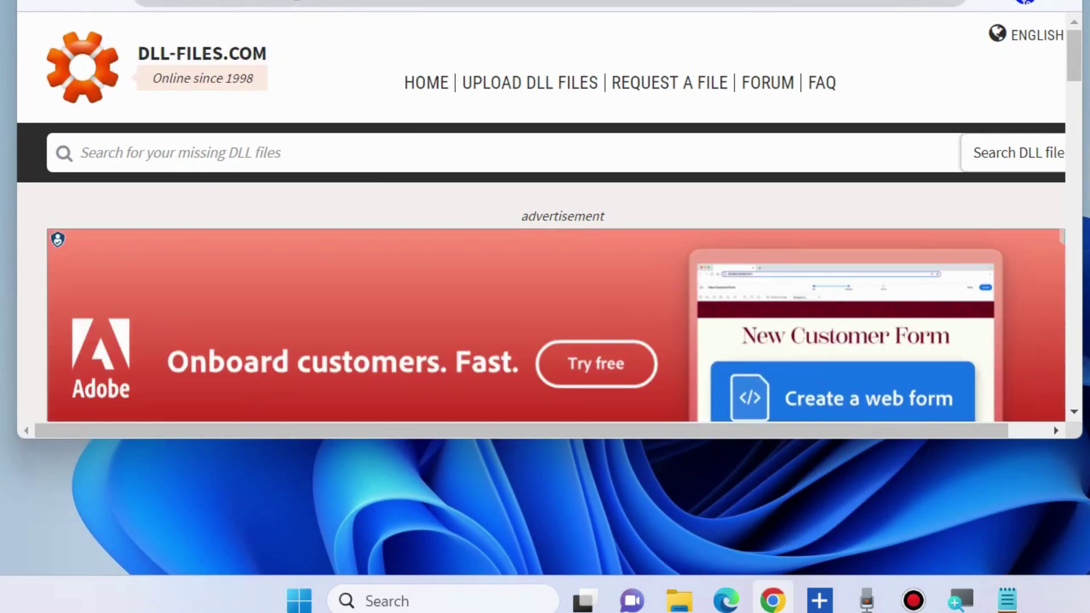
left_click(250, 3)
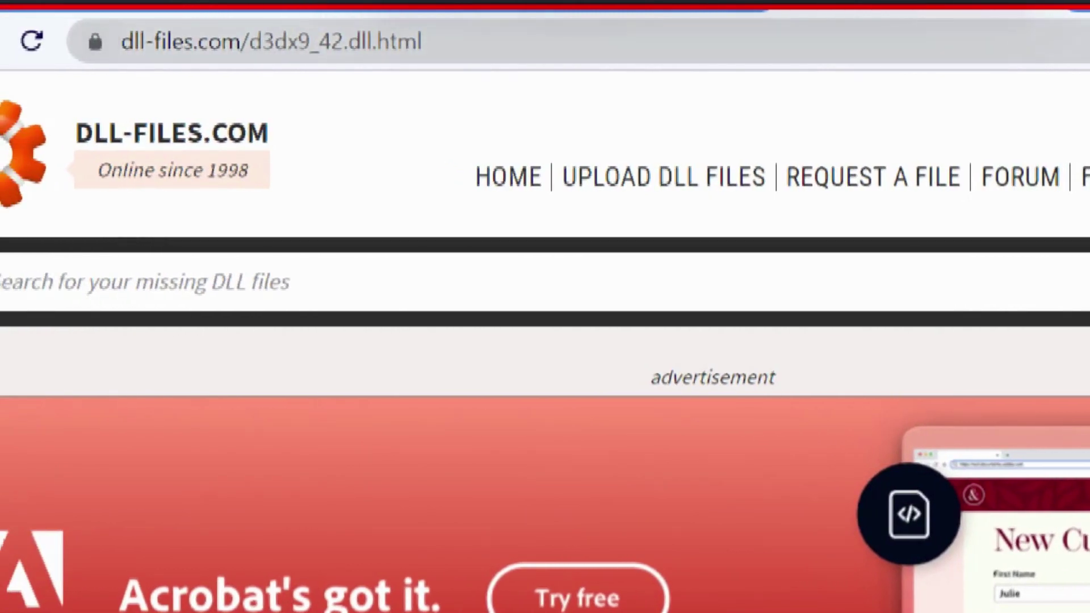
left_click(227, 45)
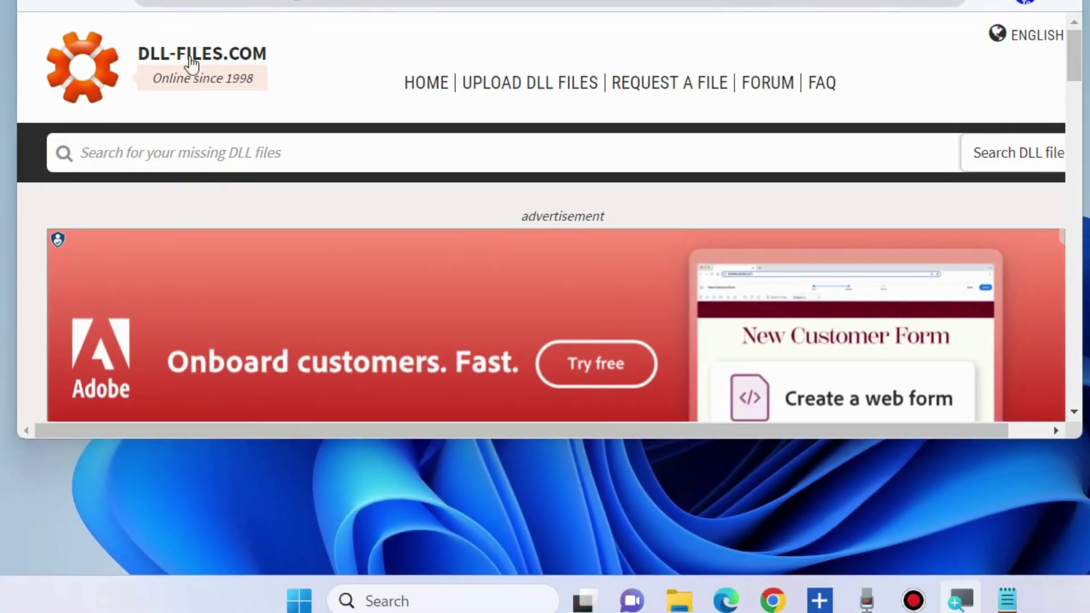
scroll(373, 216, "down", 5)
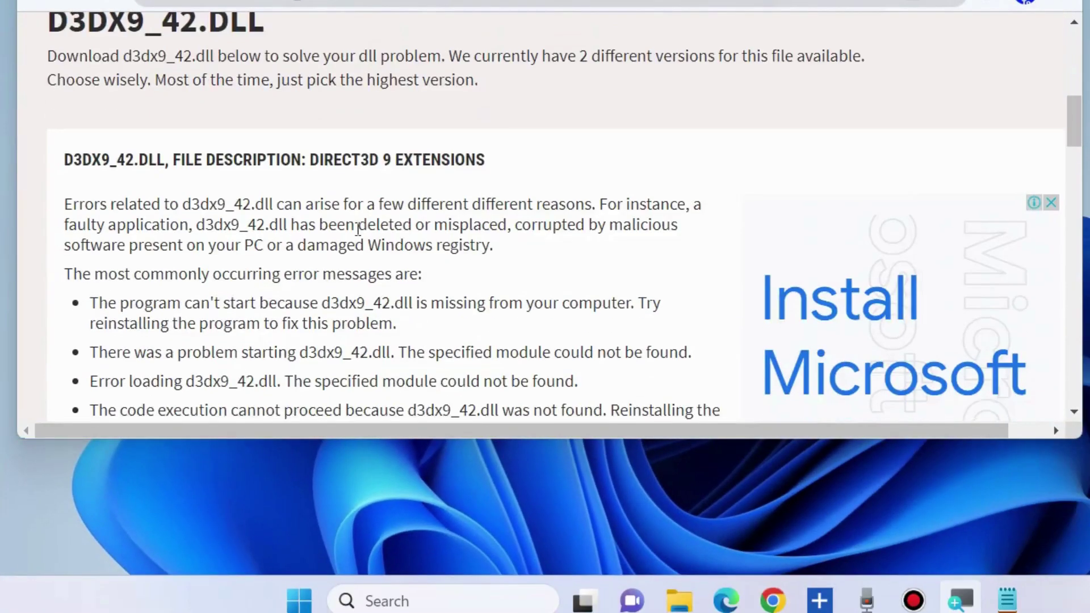
scroll(358, 229, "down", 10)
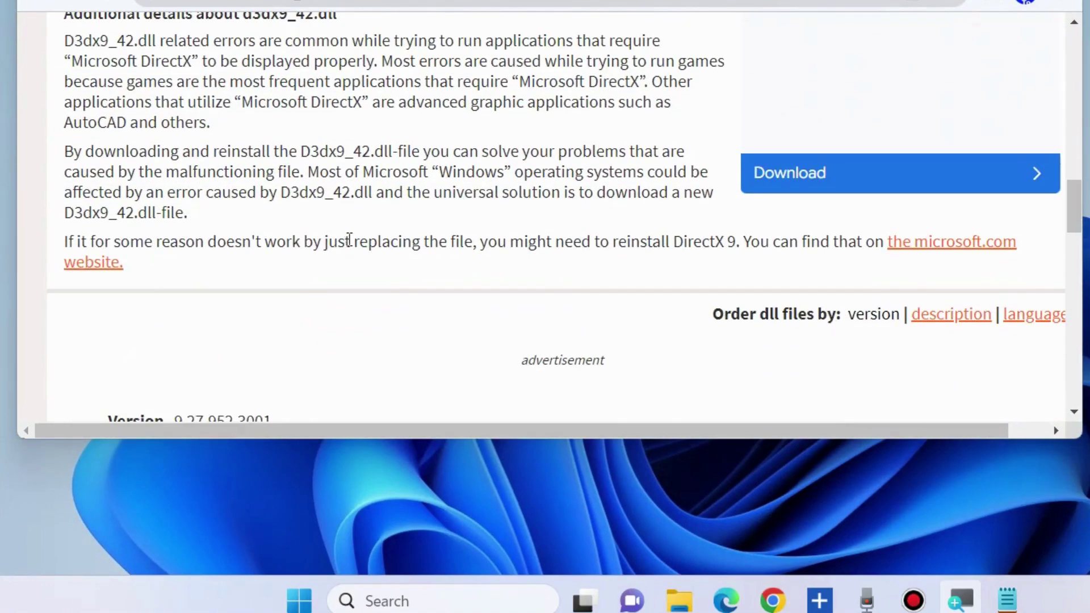
scroll(778, 212, "up", 2)
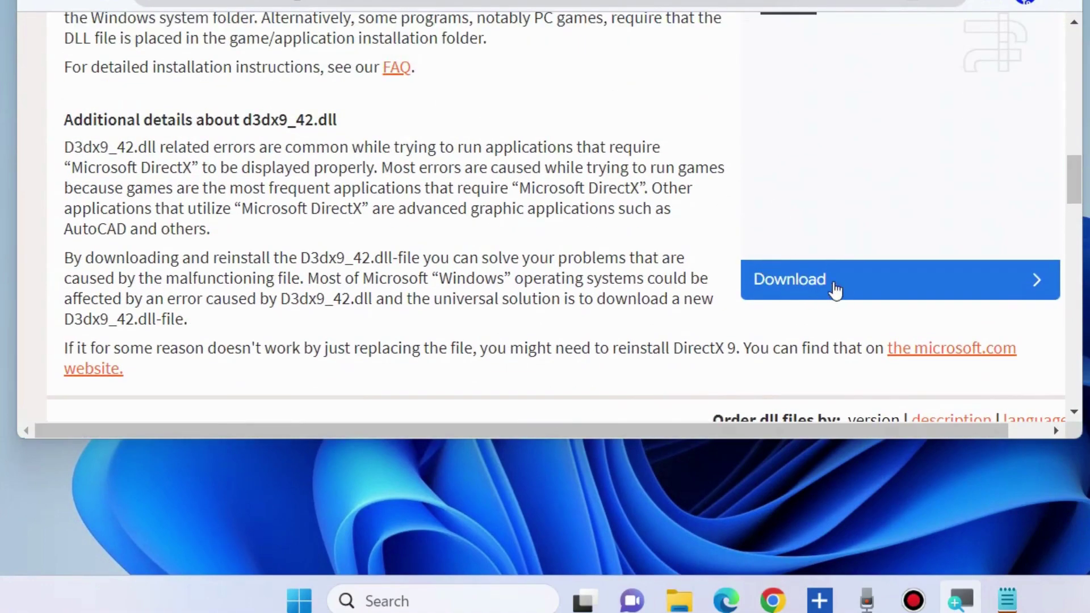